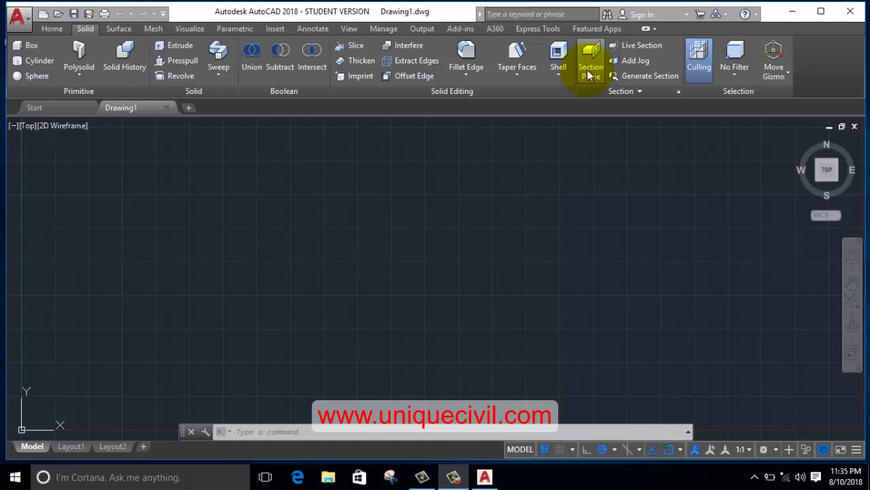
- Switch the empty drawing from Top to the SW Isometric view
{"action": "left_click", "coordinate": [23, 129]}
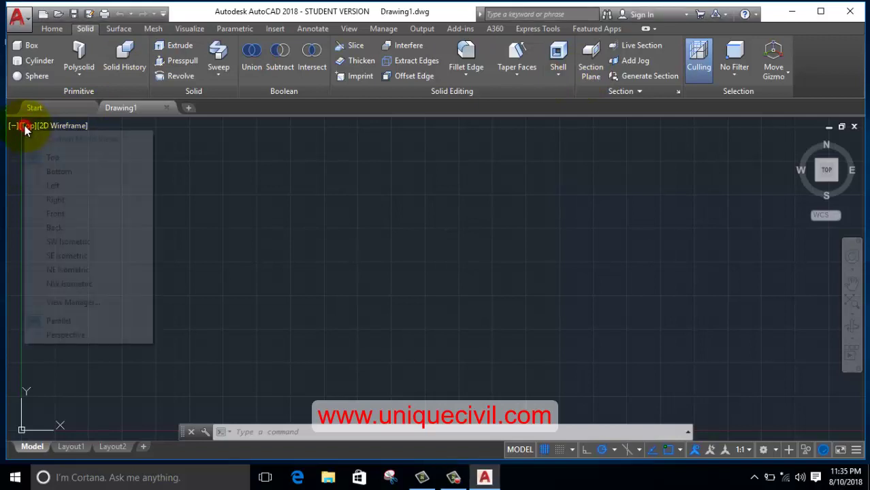
{"action": "left_click", "coordinate": [68, 242]}
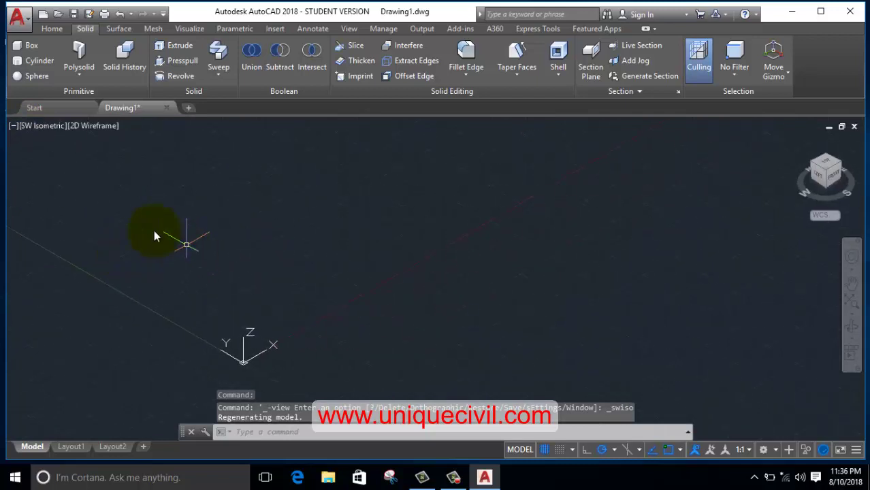
- Draw a rectangular box solid by picking two base corners and a height
{"action": "left_click", "coordinate": [31, 45]}
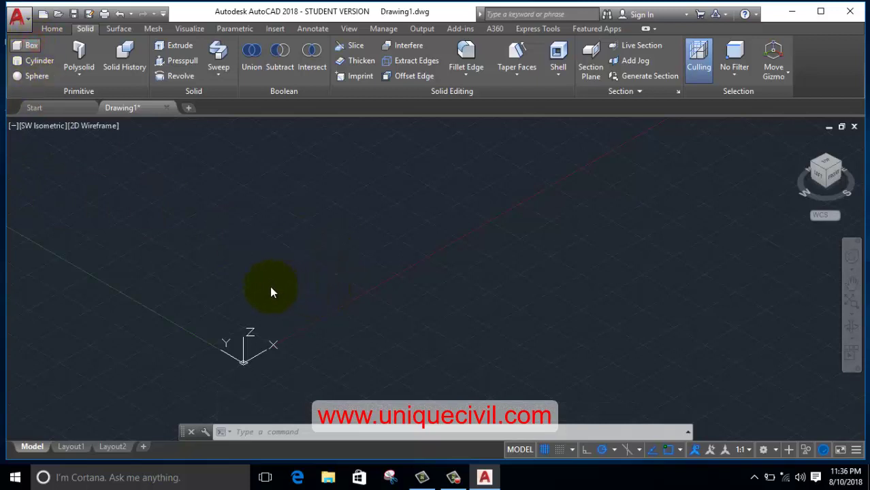
{"action": "left_click", "coordinate": [273, 324]}
{"action": "scroll", "coordinate": [586, 290], "scroll_direction": "down", "scroll_amount": 2}
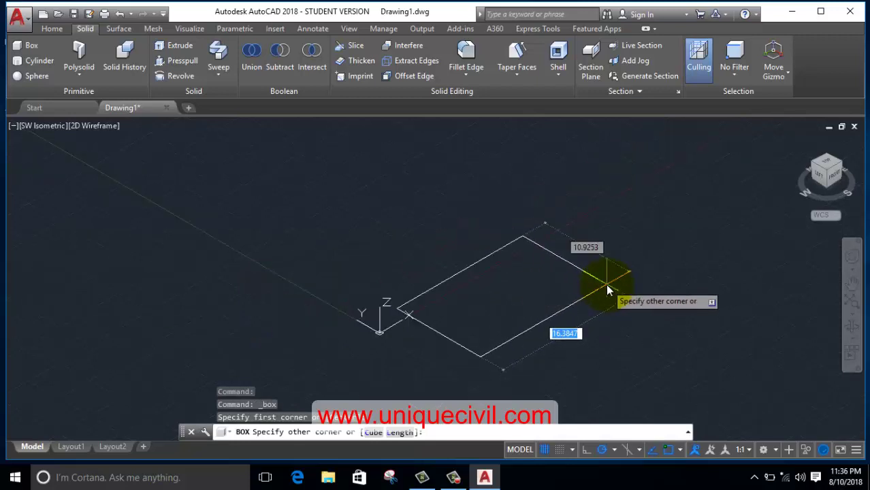
{"action": "scroll", "coordinate": [613, 289], "scroll_direction": "up", "scroll_amount": 3}
{"action": "scroll", "coordinate": [477, 293], "scroll_direction": "up", "scroll_amount": 1}
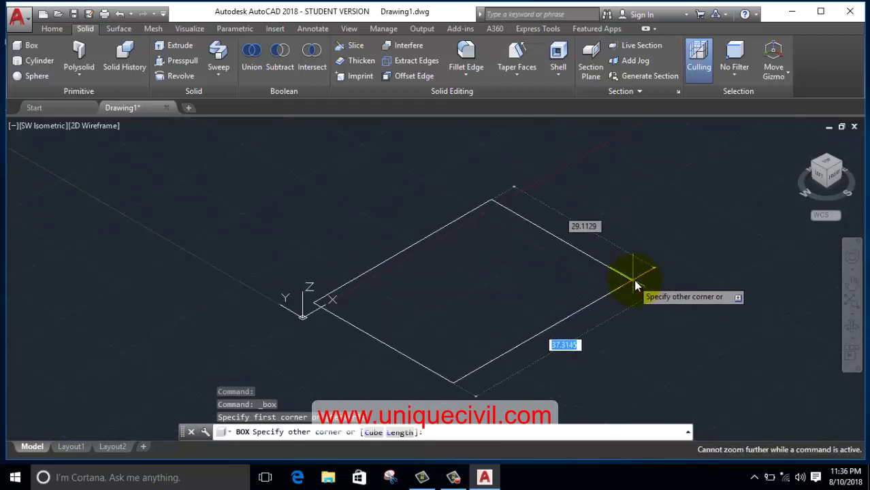
{"action": "left_click", "coordinate": [669, 280]}
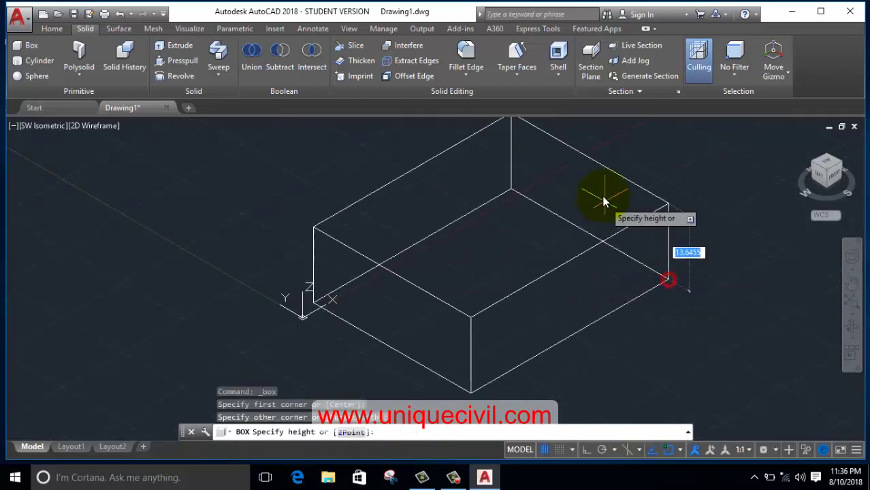
{"action": "left_click", "coordinate": [618, 150]}
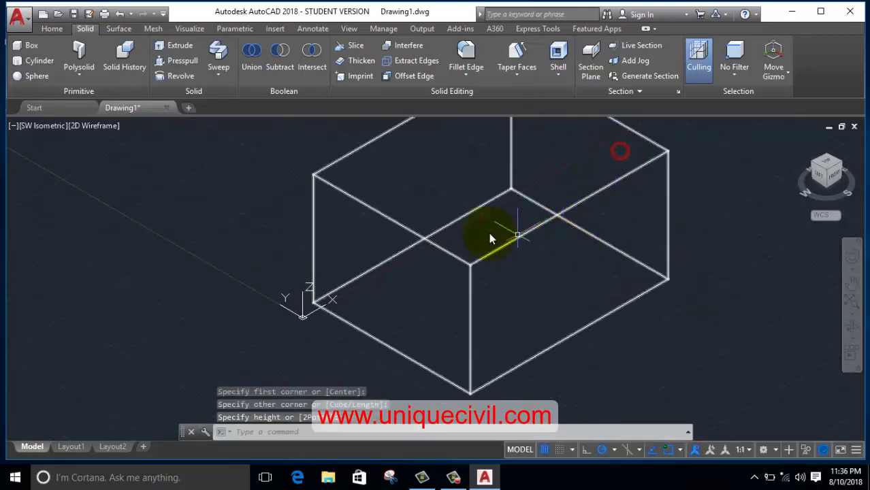
- Set the visual style to Realistic and pan to frame the box
{"action": "left_click", "coordinate": [85, 126]}
{"action": "left_click", "coordinate": [127, 201]}
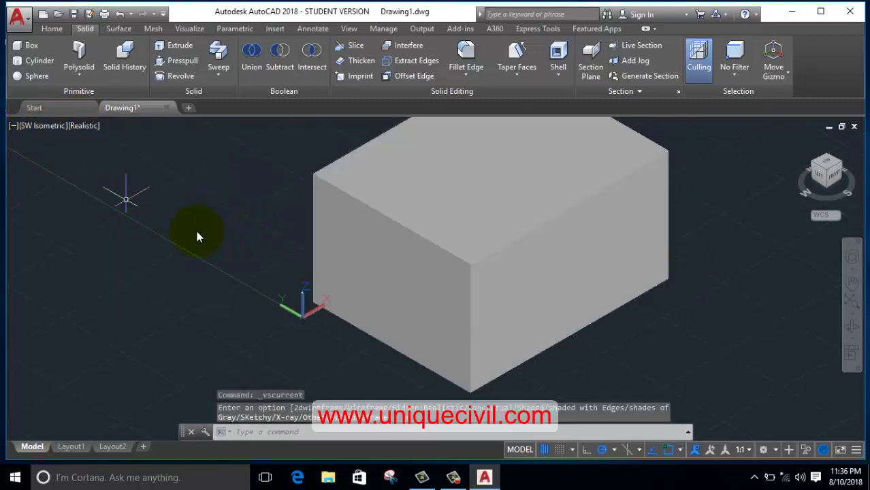
{"action": "middle_click_drag", "start_coordinate": [182, 237], "coordinate": [505, 223]}
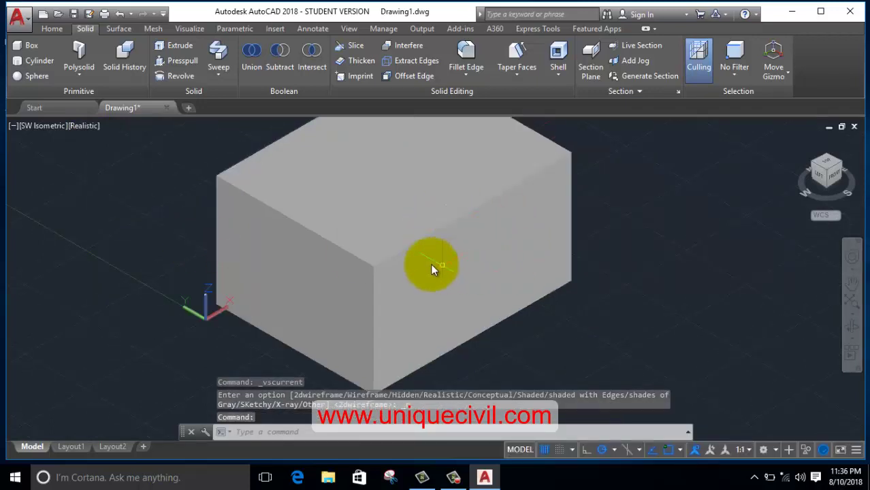
- Shell the box with 1-unit thick walls, removing its right side face
{"action": "middle_click_drag", "start_coordinate": [481, 261], "coordinate": [451, 278]}
{"action": "left_click", "coordinate": [558, 58]}
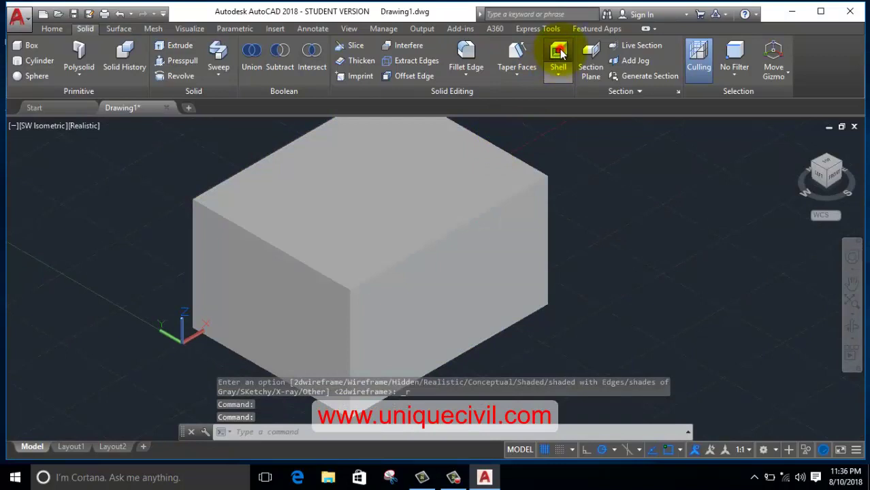
{"action": "left_click", "coordinate": [502, 205]}
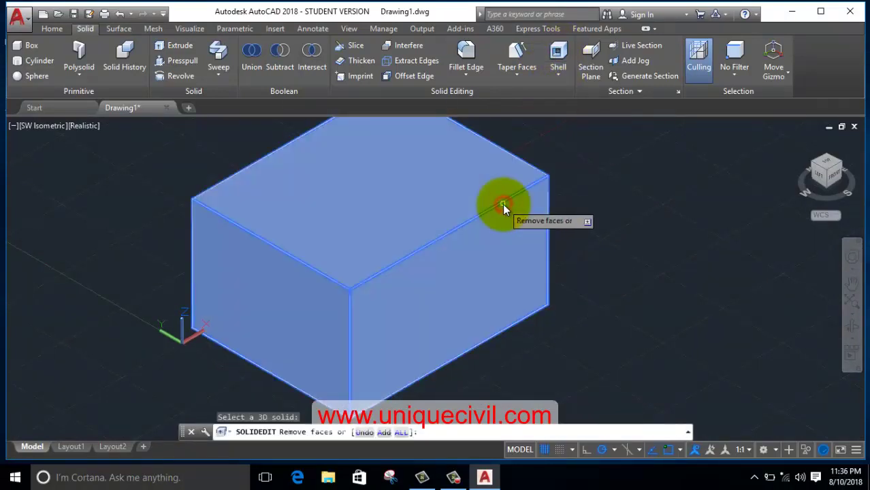
{"action": "left_click", "coordinate": [400, 240]}
{"action": "left_click", "coordinate": [436, 260]}
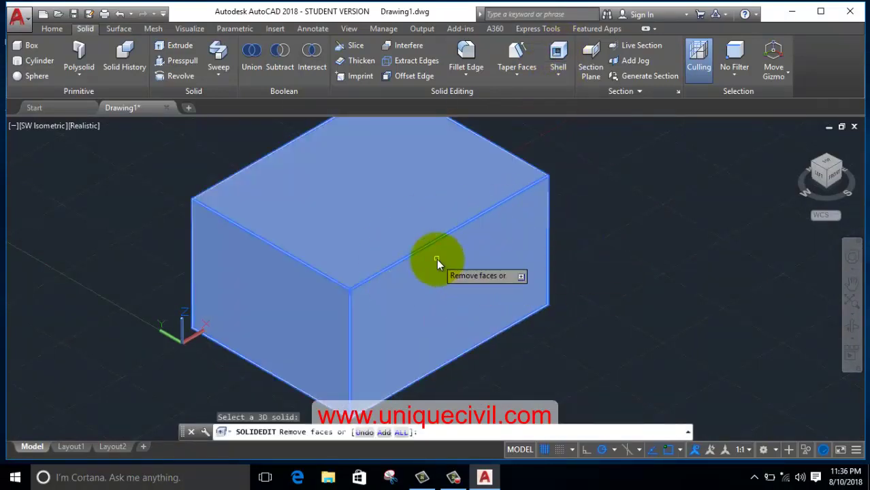
{"action": "left_click", "coordinate": [442, 272]}
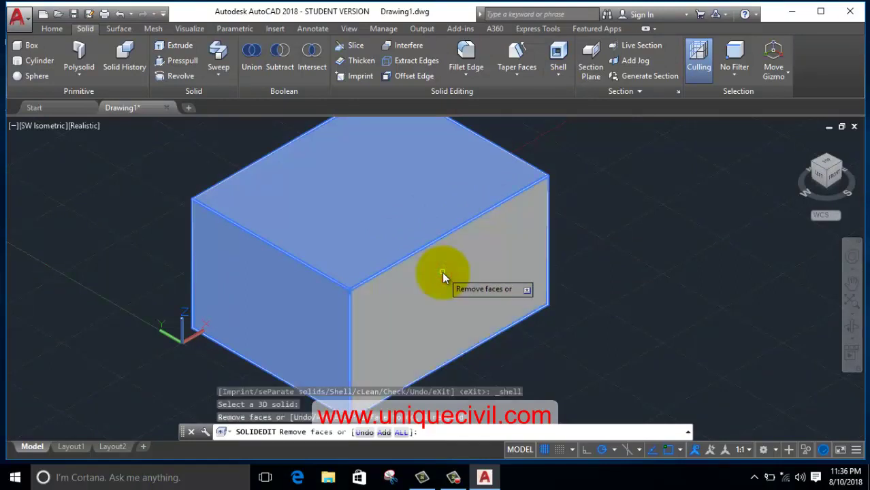
{"action": "key", "text": "Return"}
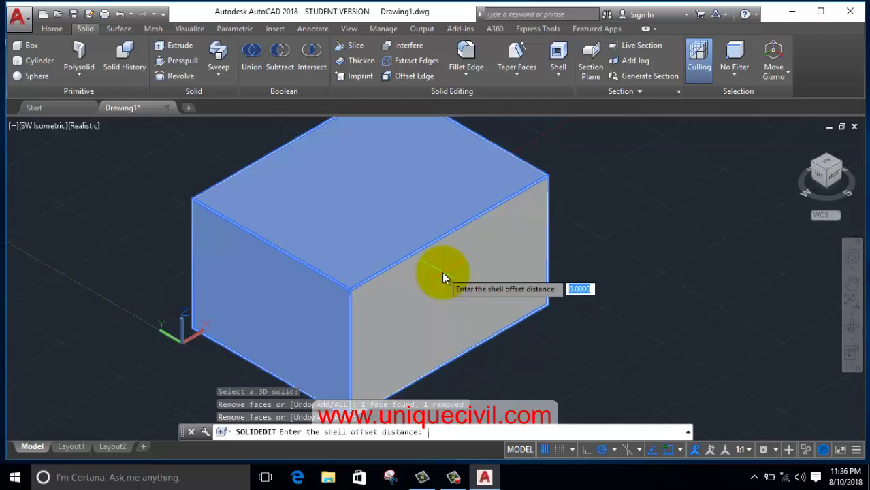
{"action": "type", "text": "1"}
{"action": "key", "text": "Return"}
{"action": "key", "text": "Return"}
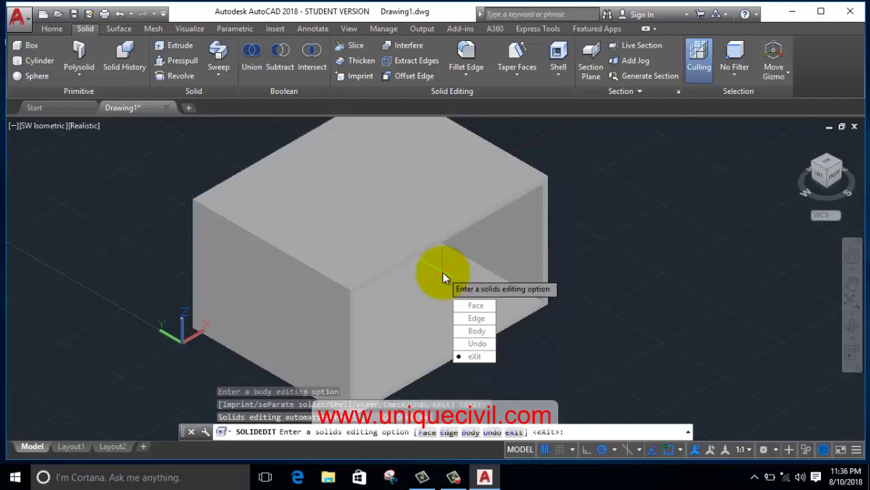
{"action": "key", "text": "Return"}
- Orbit around the hollow box to inspect its open side, ending near a front view
{"action": "mouse_move", "coordinate": [442, 277]}
{"action": "middle_mouse_down", "text": "shift"}
{"action": "mouse_move", "coordinate": [411, 258]}
{"action": "mouse_move", "coordinate": [414, 224]}
{"action": "middle_mouse_up", "text": "shift"}
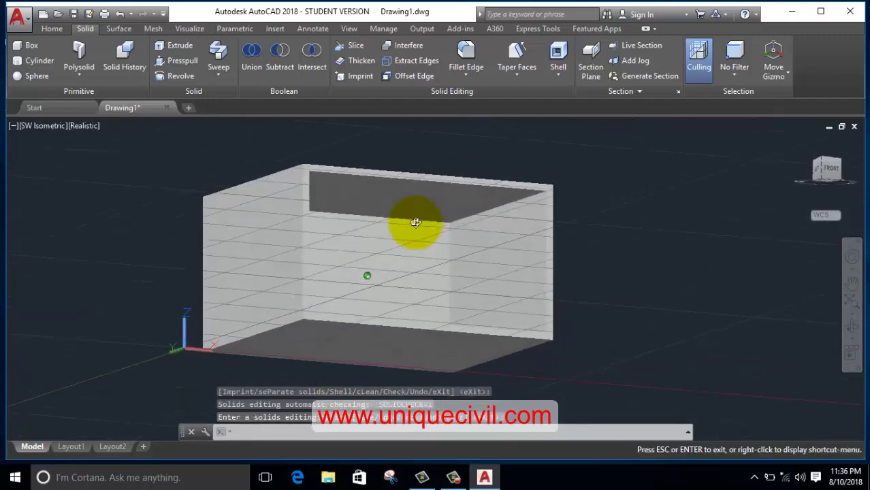
{"action": "mouse_move", "coordinate": [477, 210]}
{"action": "middle_mouse_down", "text": "shift"}
{"action": "mouse_move", "coordinate": [502, 244]}
{"action": "mouse_move", "coordinate": [551, 228]}
{"action": "middle_mouse_up", "text": "shift"}
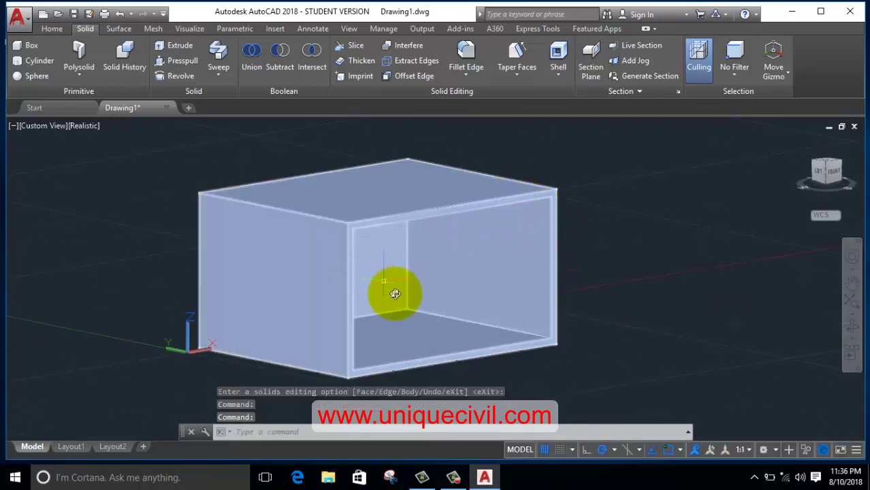
{"action": "mouse_move", "coordinate": [356, 271]}
{"action": "middle_mouse_down", "text": "shift"}
{"action": "mouse_move", "coordinate": [362, 283]}
{"action": "mouse_move", "coordinate": [292, 274]}
{"action": "mouse_move", "coordinate": [232, 291]}
{"action": "middle_mouse_up", "text": "shift"}
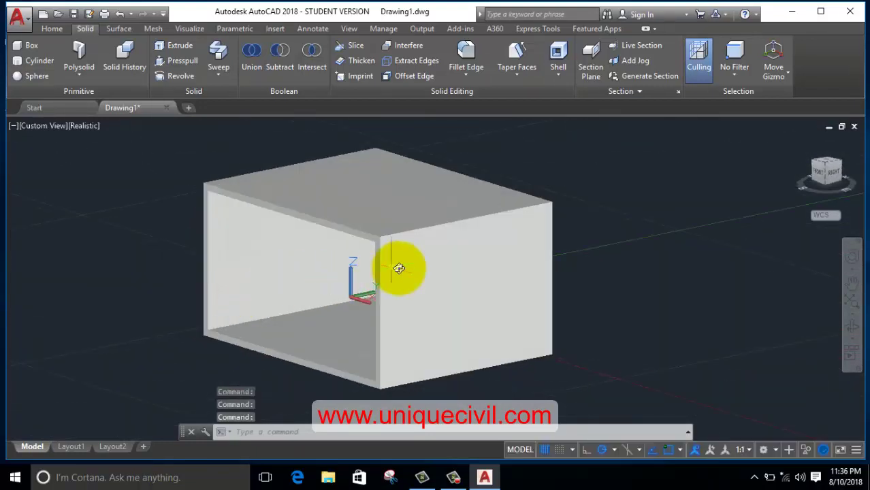
{"action": "middle_click_drag", "start_coordinate": [404, 267], "coordinate": [378, 273], "text": "shift"}
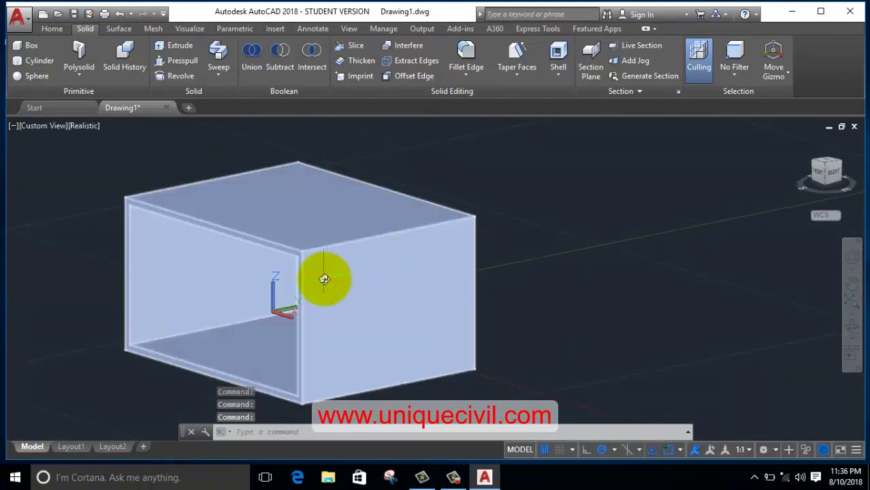
{"action": "mouse_move", "coordinate": [324, 278]}
{"action": "middle_mouse_down", "text": "shift"}
{"action": "mouse_move", "coordinate": [431, 291]}
{"action": "mouse_move", "coordinate": [426, 356]}
{"action": "middle_mouse_up", "text": "shift"}
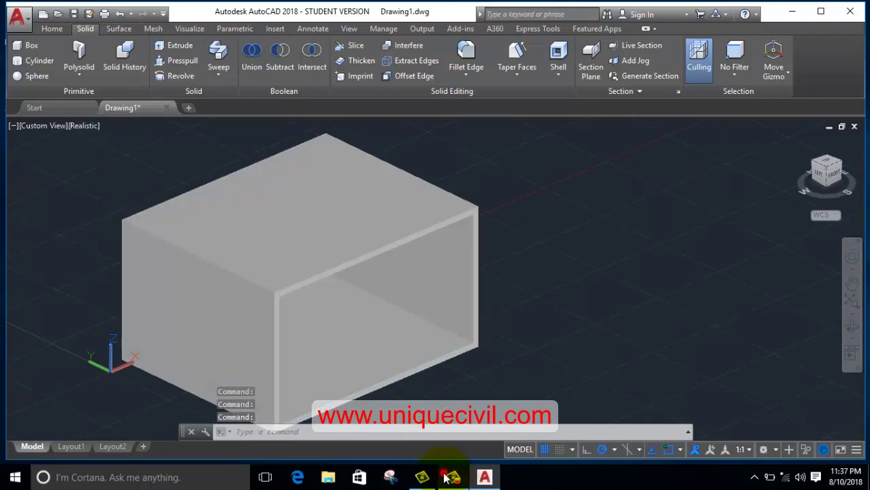
{"action": "left_click", "coordinate": [453, 477]}
{"action": "left_click", "coordinate": [809, 418]}
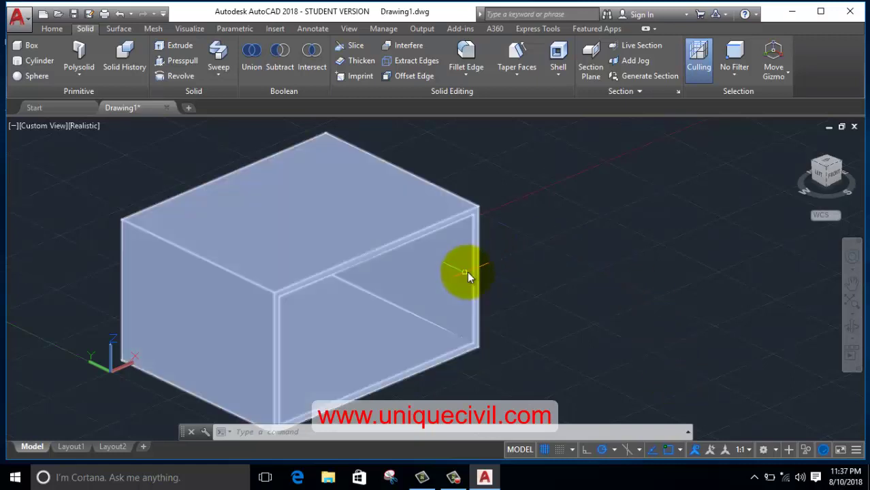
{"action": "middle_click_drag", "start_coordinate": [534, 278], "coordinate": [479, 258], "text": "shift"}
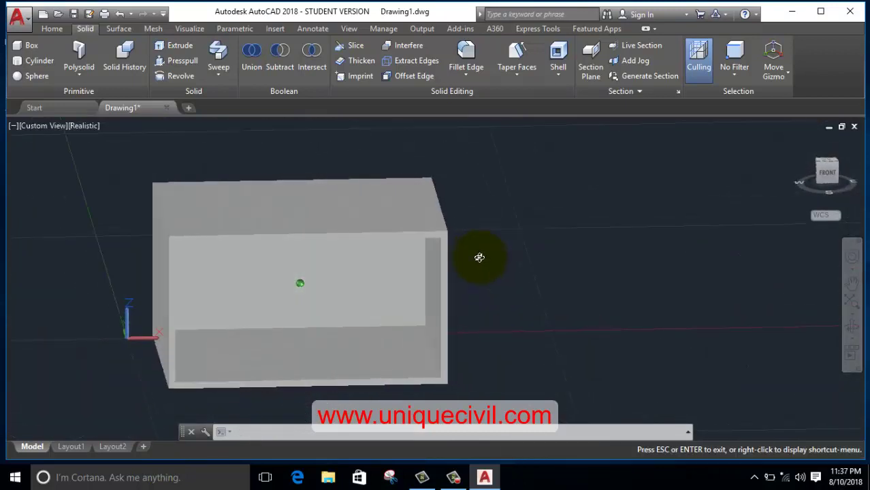
- In Top view, draw a horizontal section plane across the box from left to right
{"action": "left_click", "coordinate": [35, 127]}
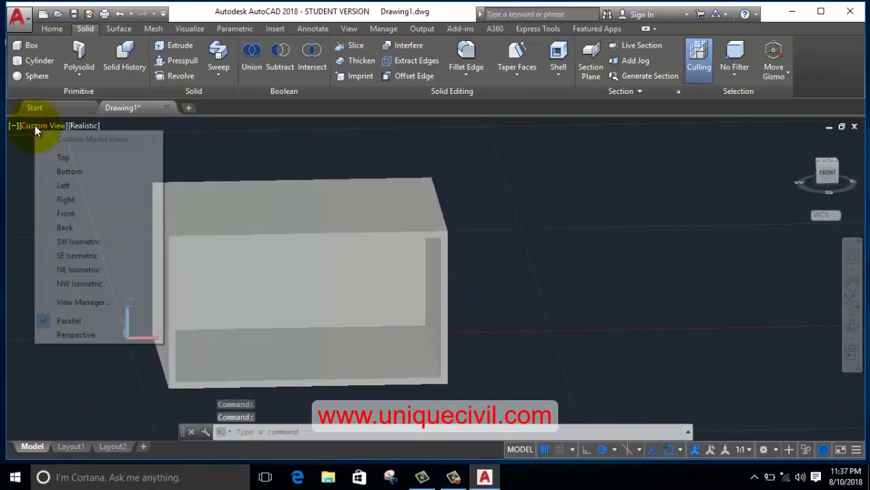
{"action": "left_click", "coordinate": [60, 158]}
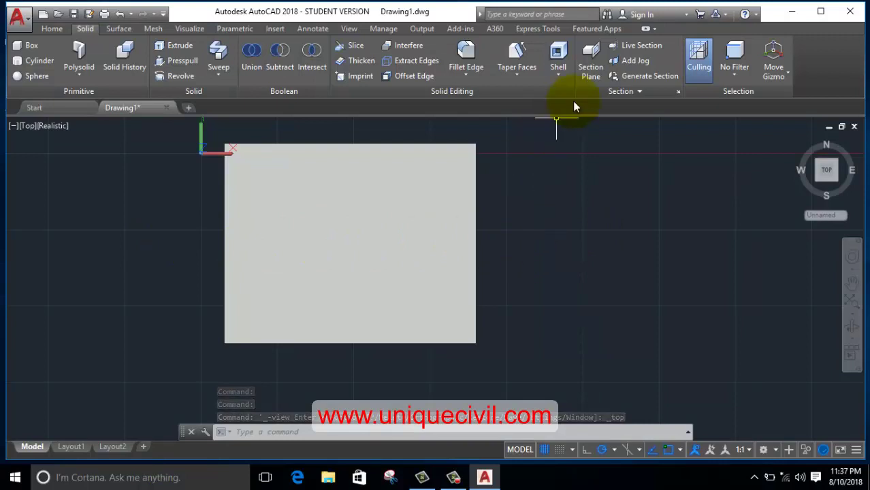
{"action": "left_click", "coordinate": [591, 60]}
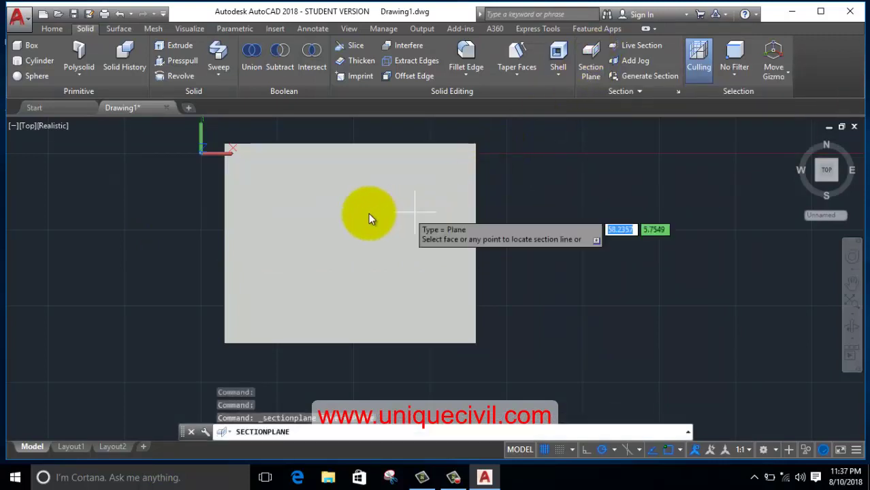
{"action": "left_click", "coordinate": [154, 238]}
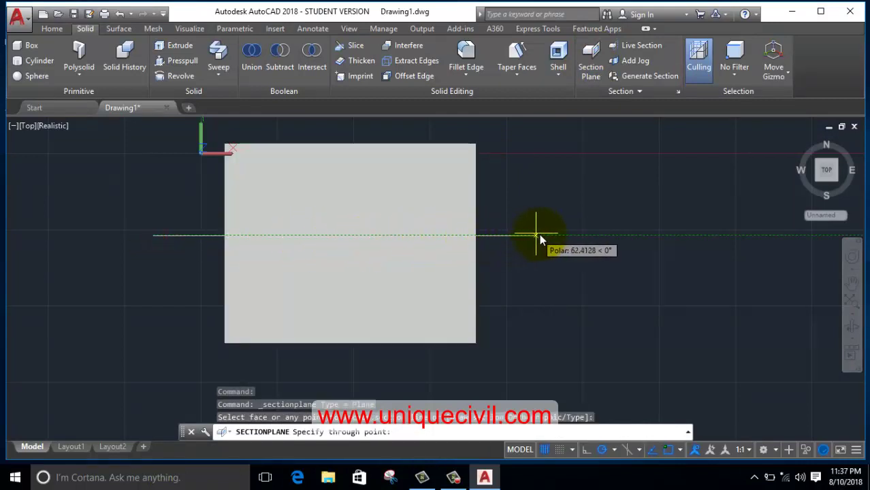
{"action": "left_click", "coordinate": [572, 237]}
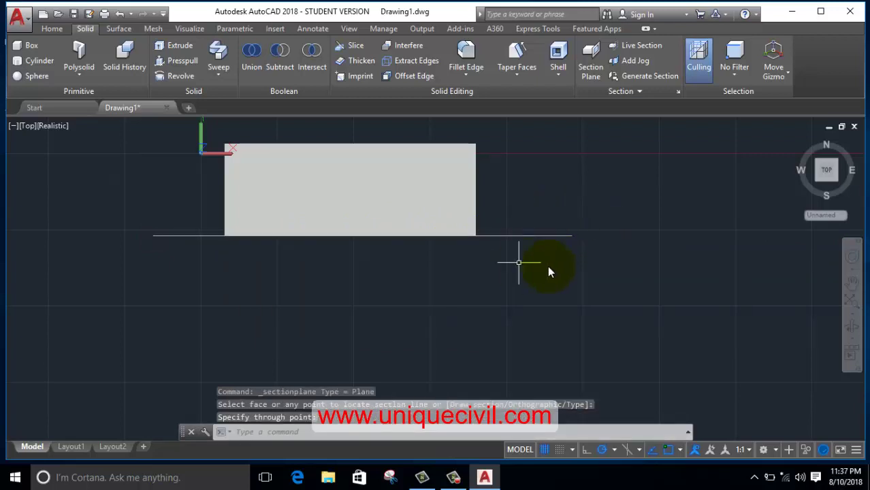
- Reframe the view around the cut box and select the section plane
{"action": "middle_click_drag", "start_coordinate": [556, 282], "coordinate": [450, 326]}
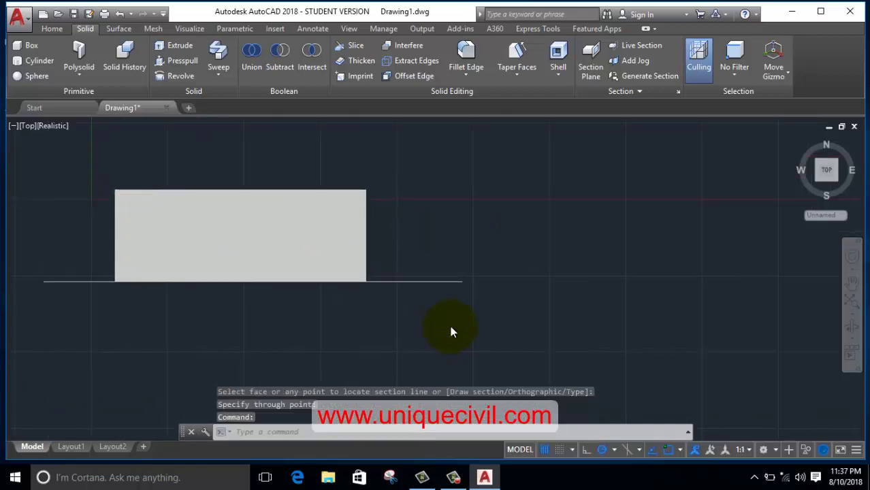
{"action": "scroll", "coordinate": [486, 287], "scroll_direction": "down", "scroll_amount": 2}
{"action": "left_click", "coordinate": [479, 278]}
{"action": "left_click", "coordinate": [428, 337]}
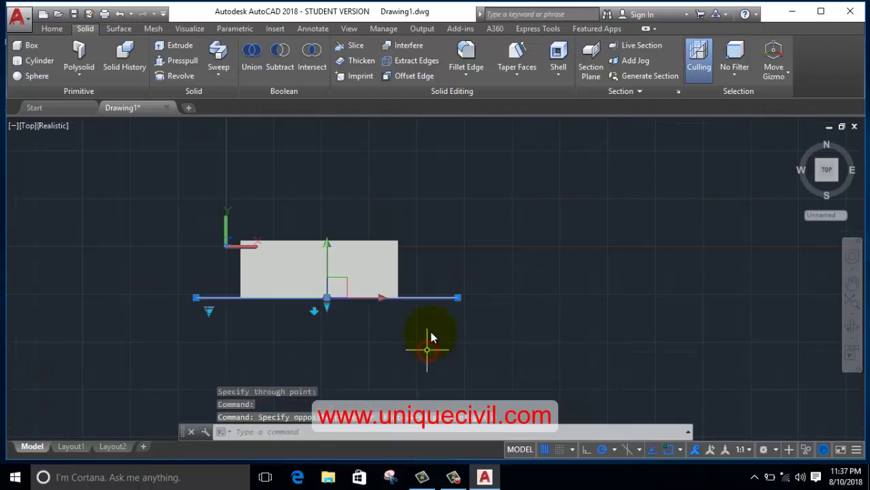
- Generate a 2D section block from the plane and insert it right of the box at scale 1, unrotated
{"action": "right_click", "coordinate": [418, 226]}
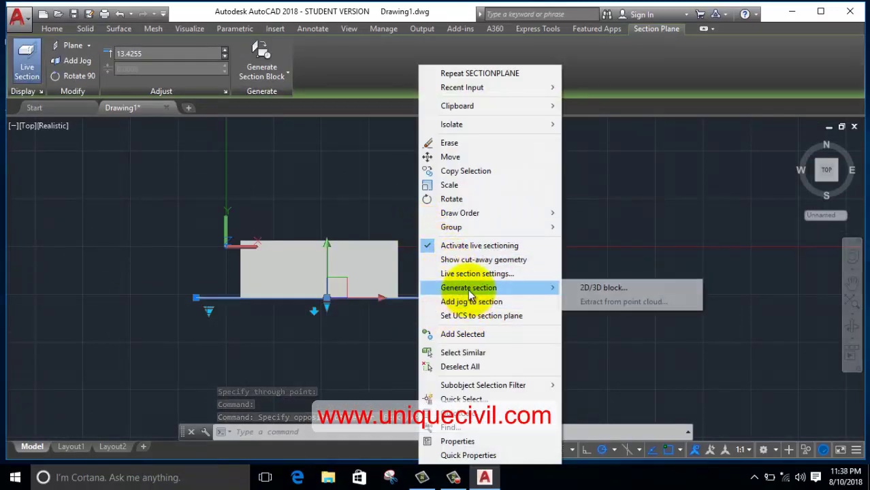
{"action": "mouse_move", "coordinate": [469, 287]}
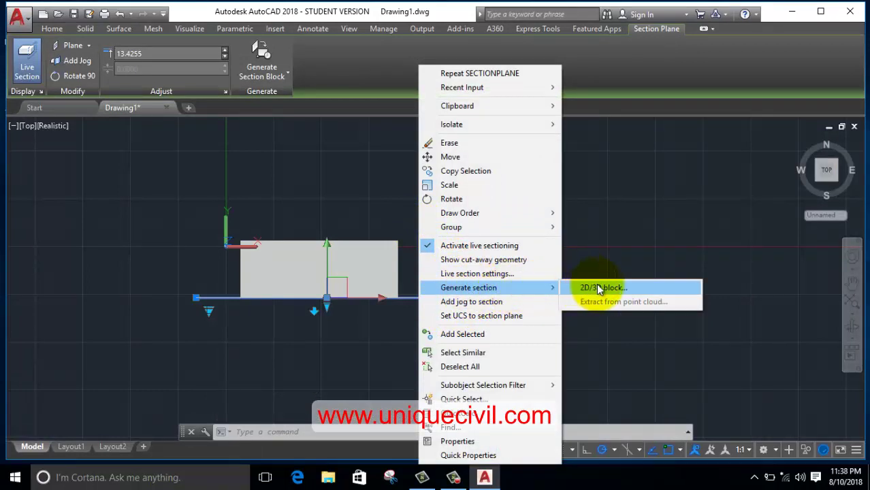
{"action": "left_click", "coordinate": [604, 289]}
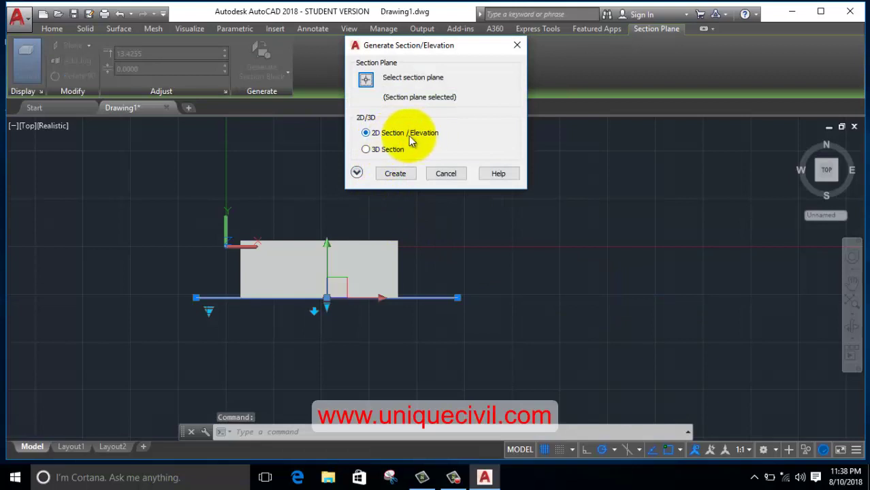
{"action": "left_click", "coordinate": [388, 176]}
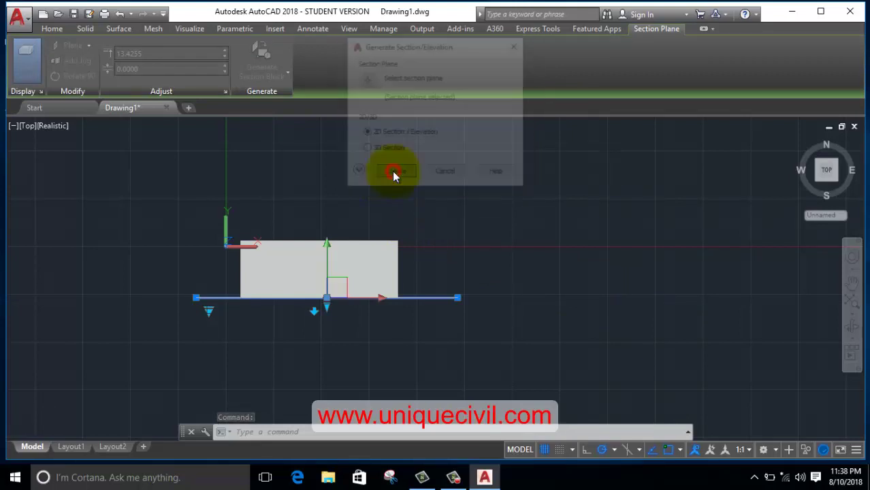
{"action": "left_click", "coordinate": [461, 332]}
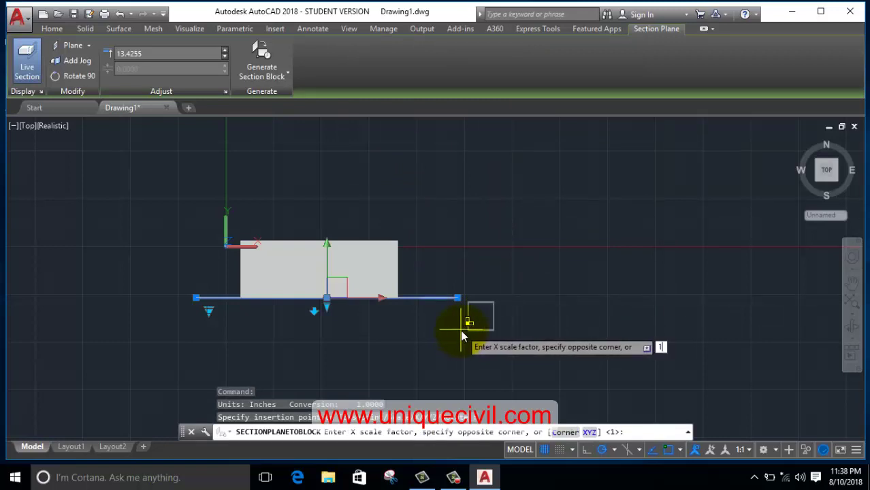
{"action": "key", "text": "Return"}
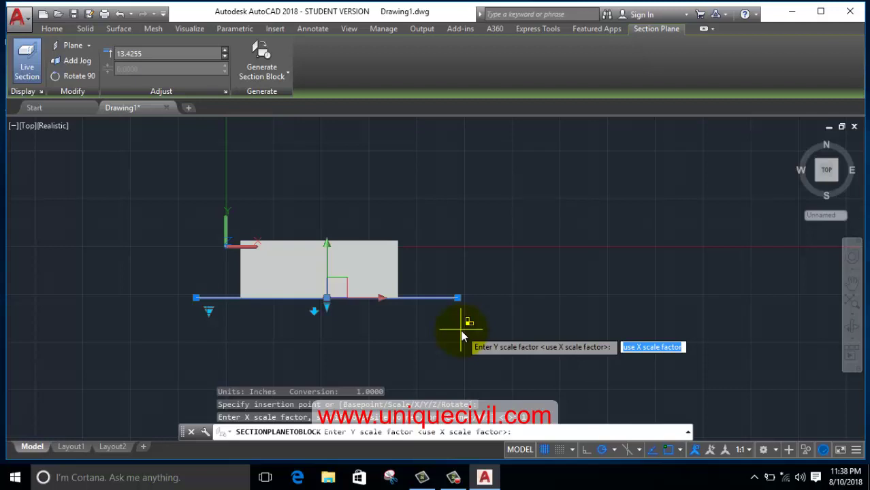
{"action": "key", "text": "Return"}
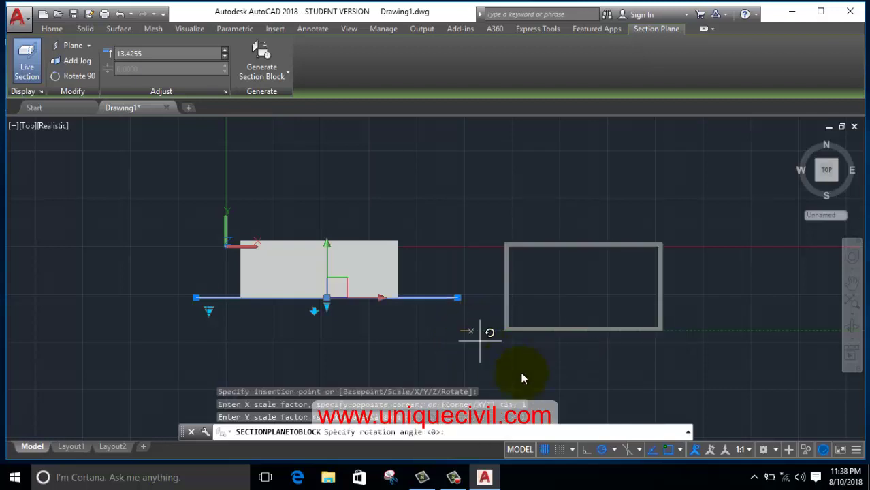
{"action": "left_click", "coordinate": [580, 447]}
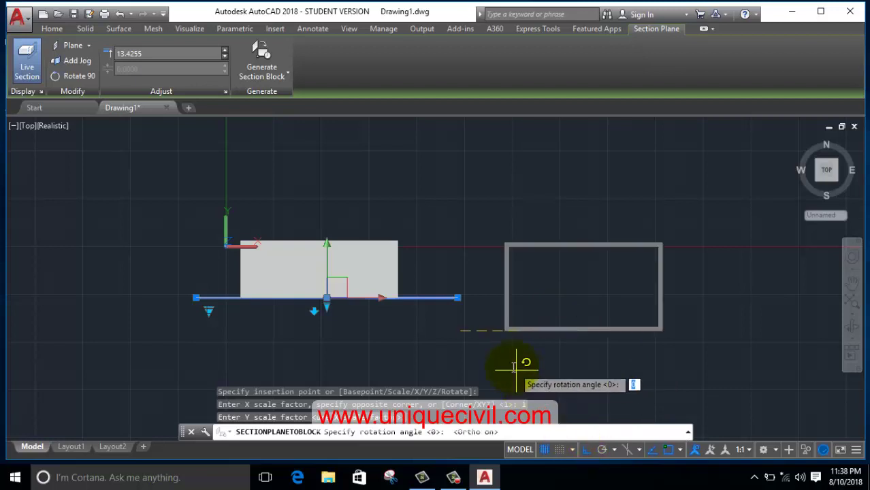
{"action": "key", "text": "Escape"}
{"action": "key", "text": "Escape"}
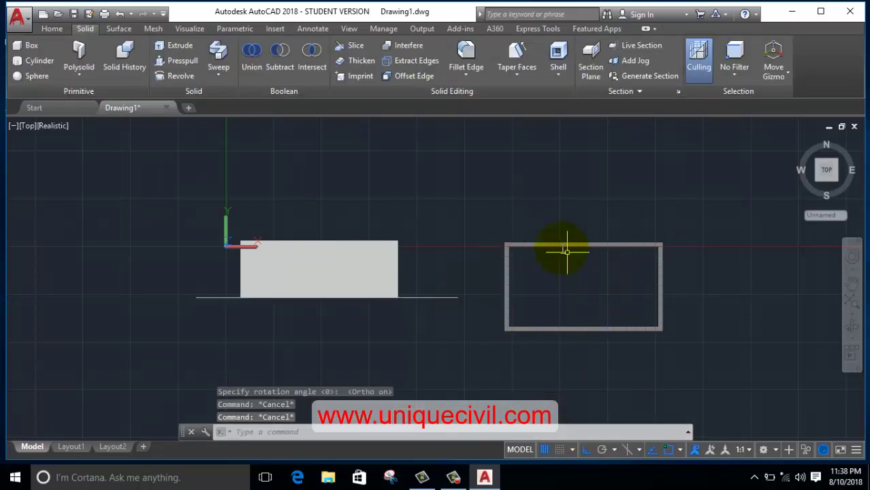
{"action": "scroll", "coordinate": [559, 245], "scroll_direction": "up", "scroll_amount": 4}
{"action": "scroll", "coordinate": [580, 245], "scroll_direction": "down", "scroll_amount": 3}
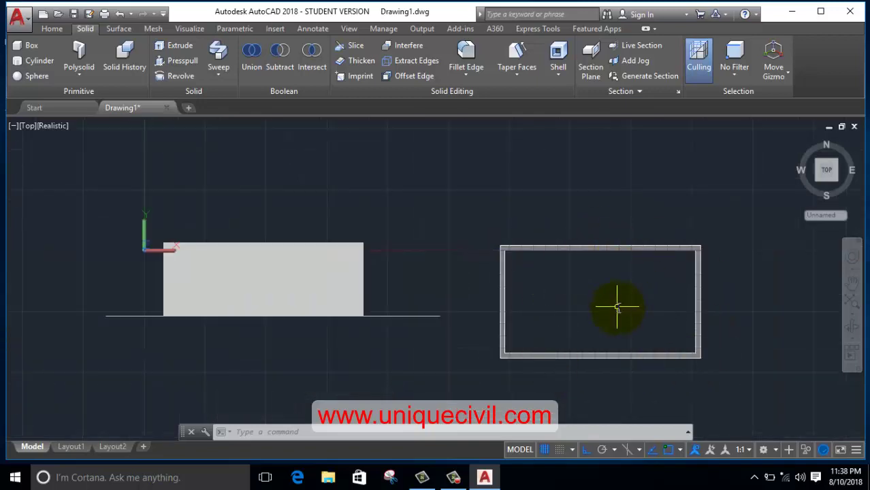
- Generate a second 2D section block and insert it above the box at scale 1, unrotated
{"action": "left_click", "coordinate": [441, 297]}
{"action": "right_click", "coordinate": [424, 237]}
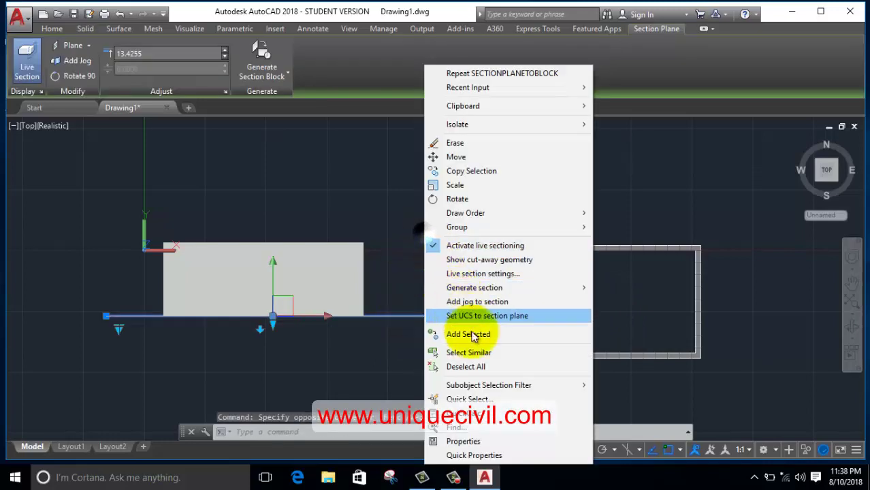
{"action": "mouse_move", "coordinate": [475, 287]}
{"action": "left_click", "coordinate": [637, 291]}
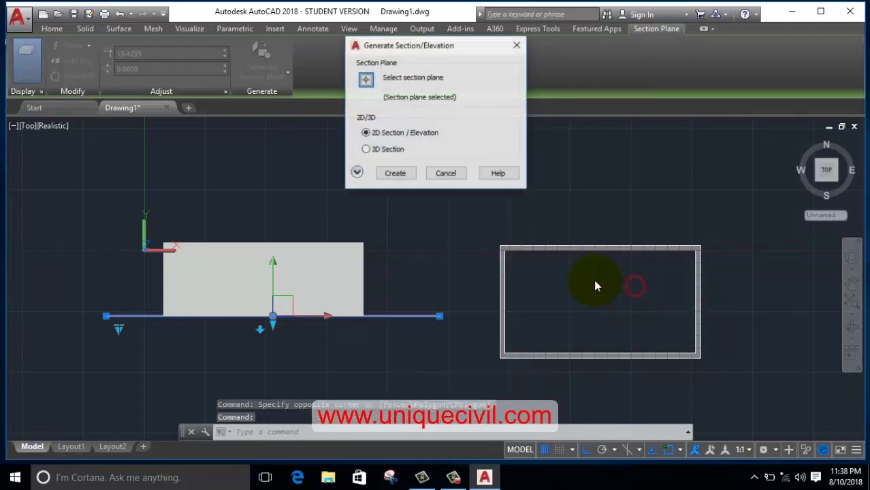
{"action": "left_click", "coordinate": [388, 177]}
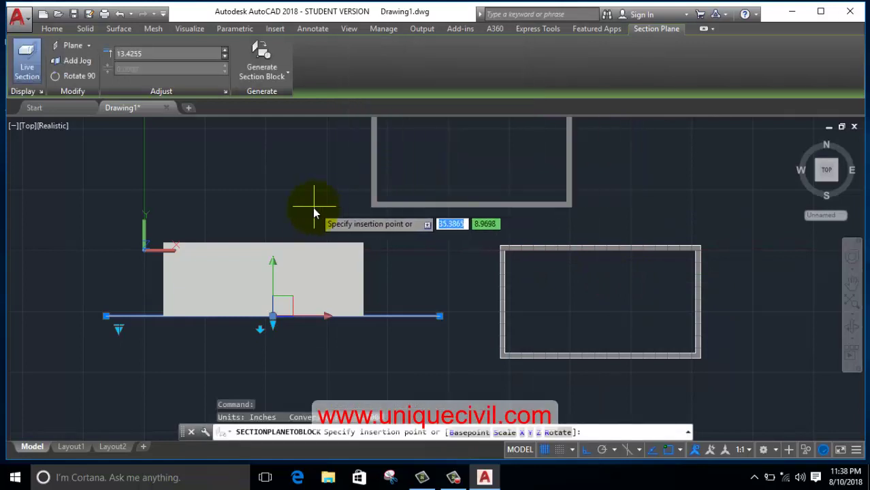
{"action": "left_click", "coordinate": [300, 228]}
{"action": "key", "text": "Return"}
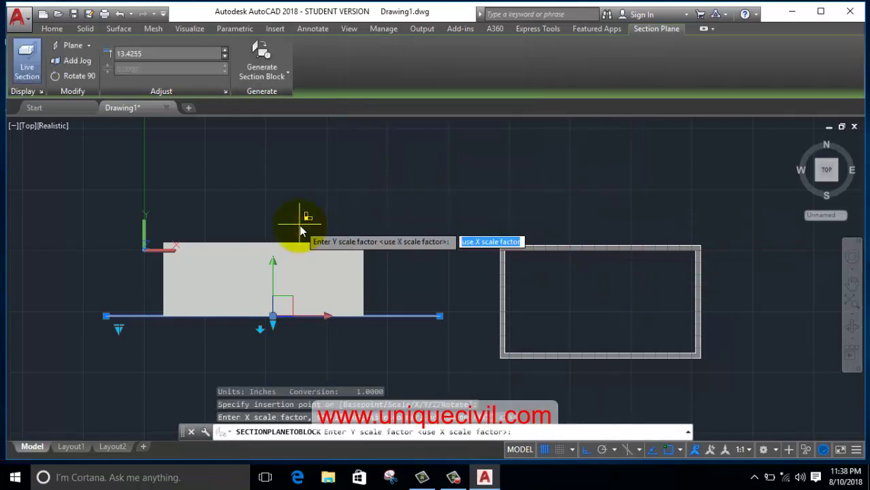
{"action": "key", "text": "Return"}
{"action": "key", "text": "Escape"}
{"action": "key", "text": "Escape"}
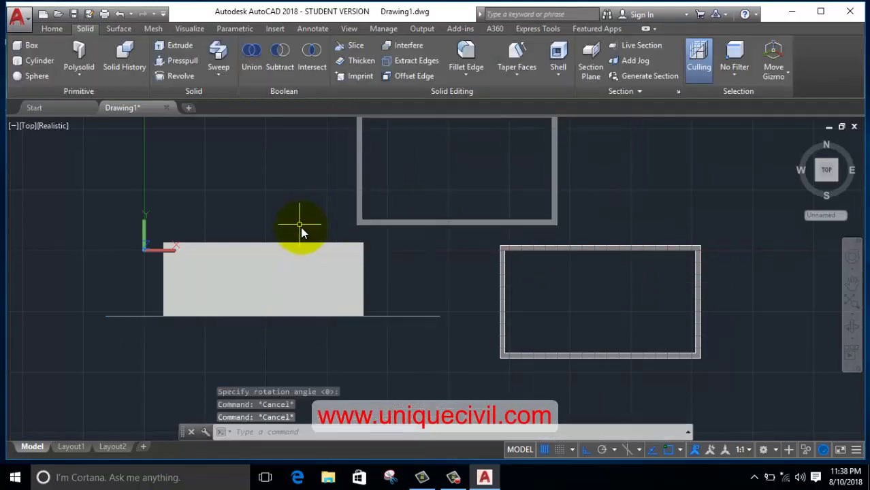
{"action": "scroll", "coordinate": [303, 229], "scroll_direction": "down", "scroll_amount": 4}
{"action": "middle_click_drag", "start_coordinate": [305, 240], "coordinate": [310, 251]}
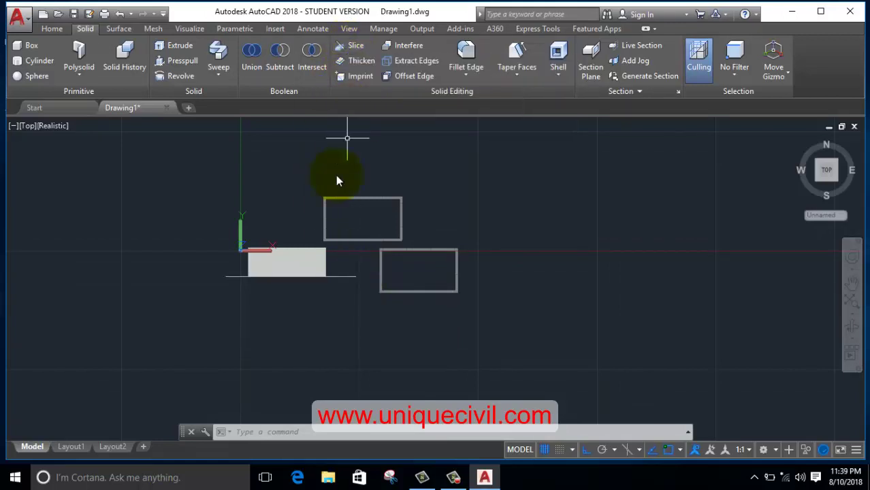
- Erase the section plane and nudge the view slightly down
{"action": "left_click", "coordinate": [344, 277]}
{"action": "right_click", "coordinate": [467, 188]}
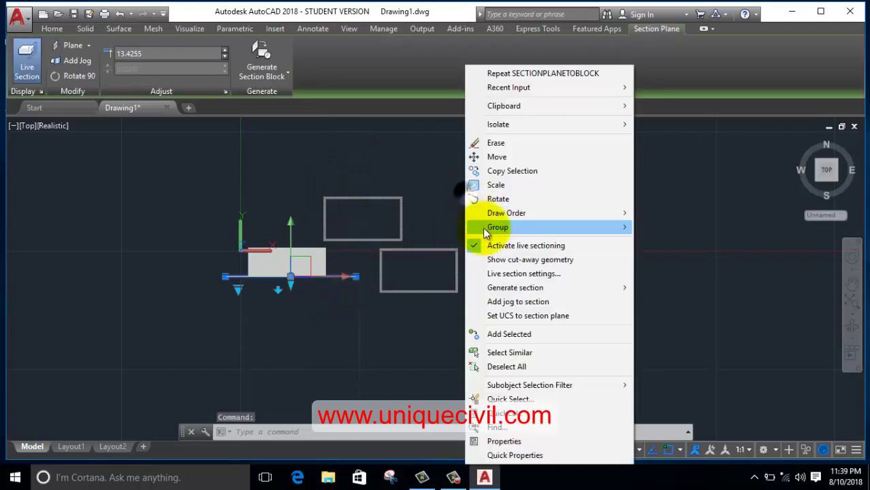
{"action": "left_click", "coordinate": [487, 143]}
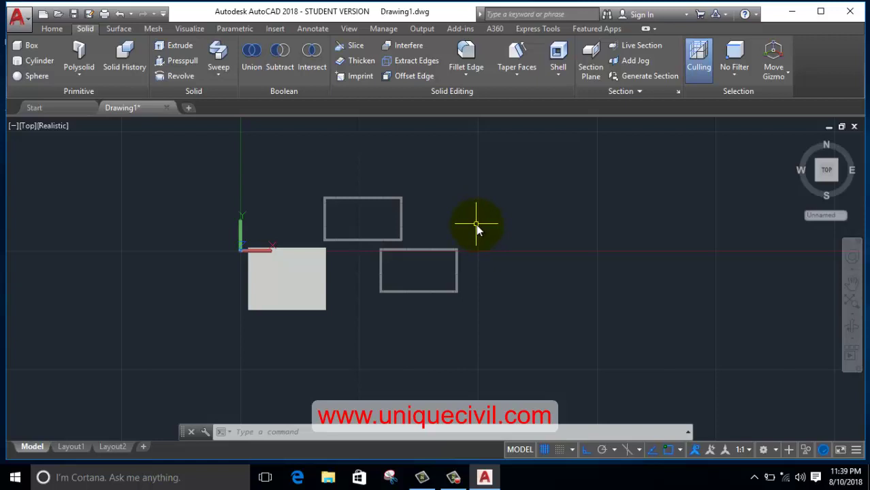
{"action": "middle_click_drag", "start_coordinate": [477, 228], "coordinate": [472, 247]}
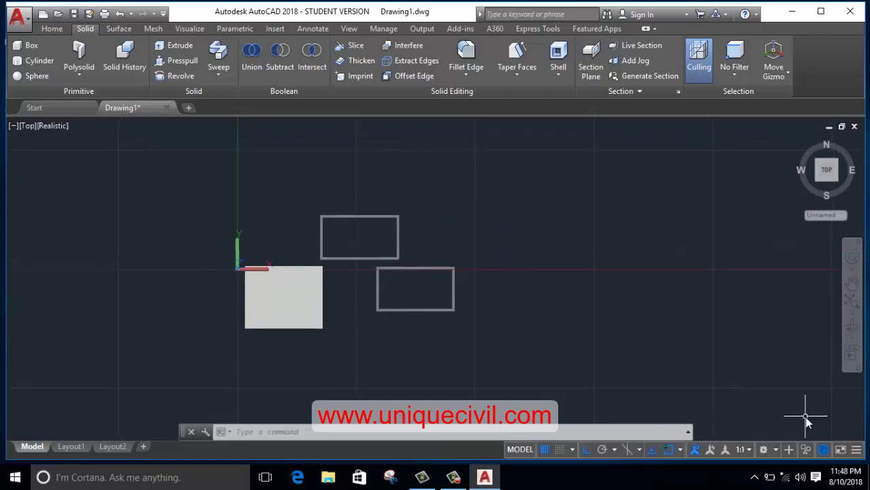